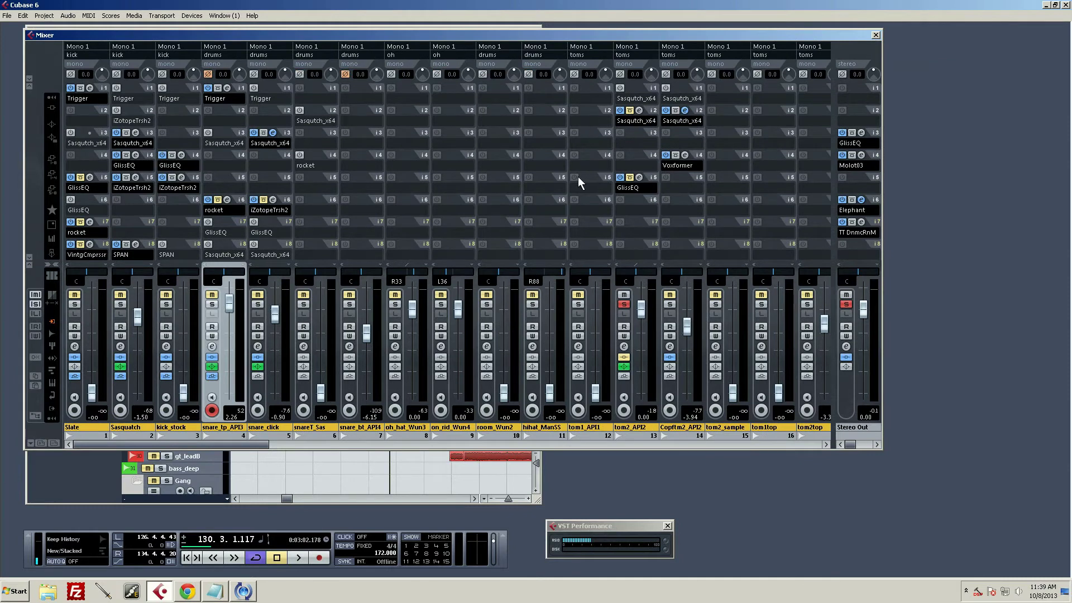
- Audition tom2_API2 in solo, clear all solos, and play the full mix with its fader reset to 0.00
key(space)
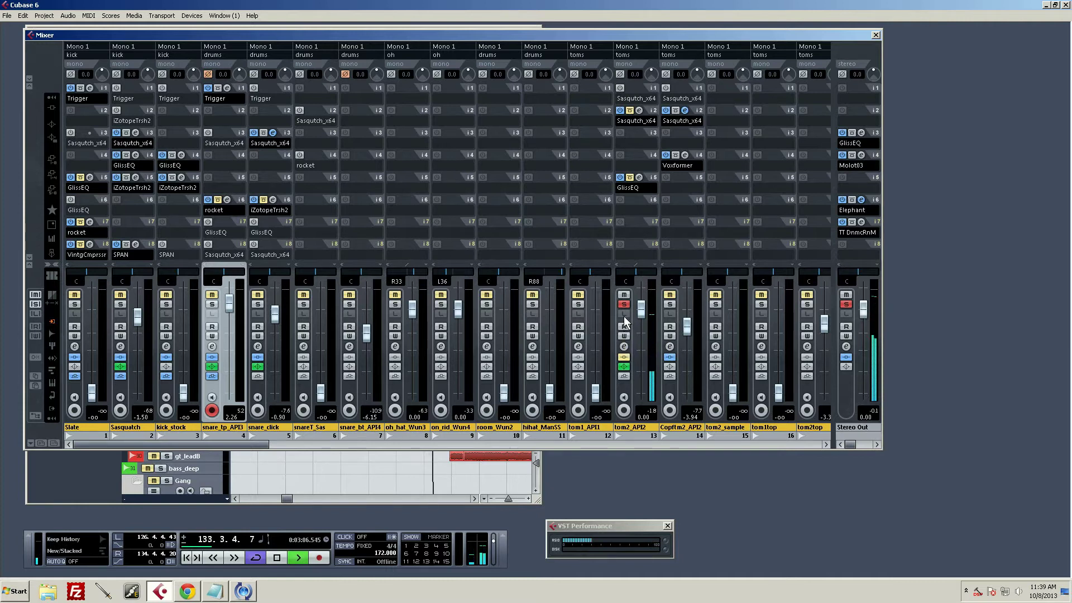
key(space)
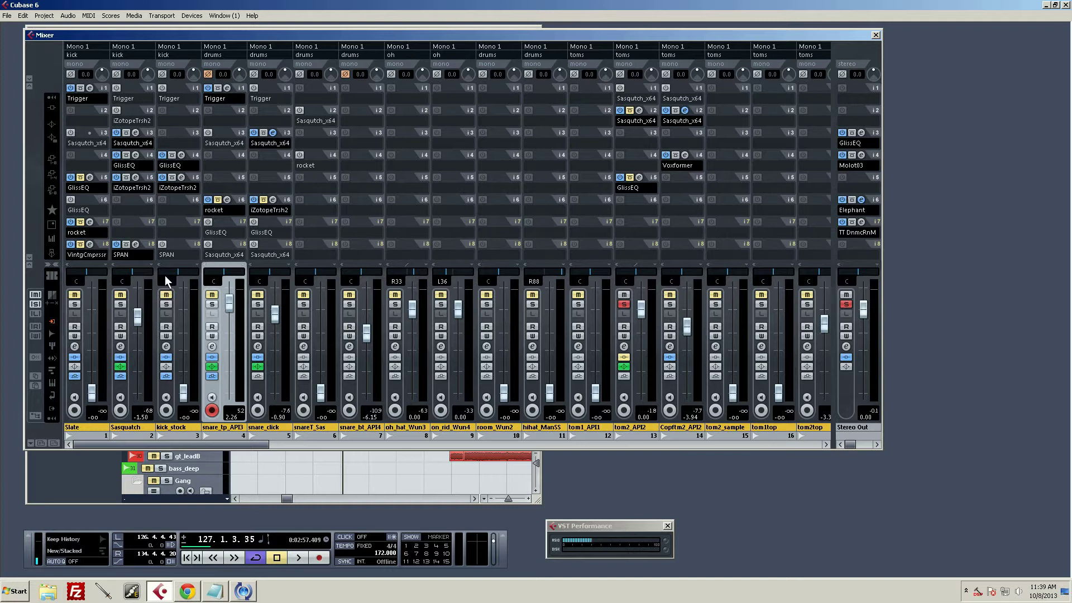
click(35, 304)
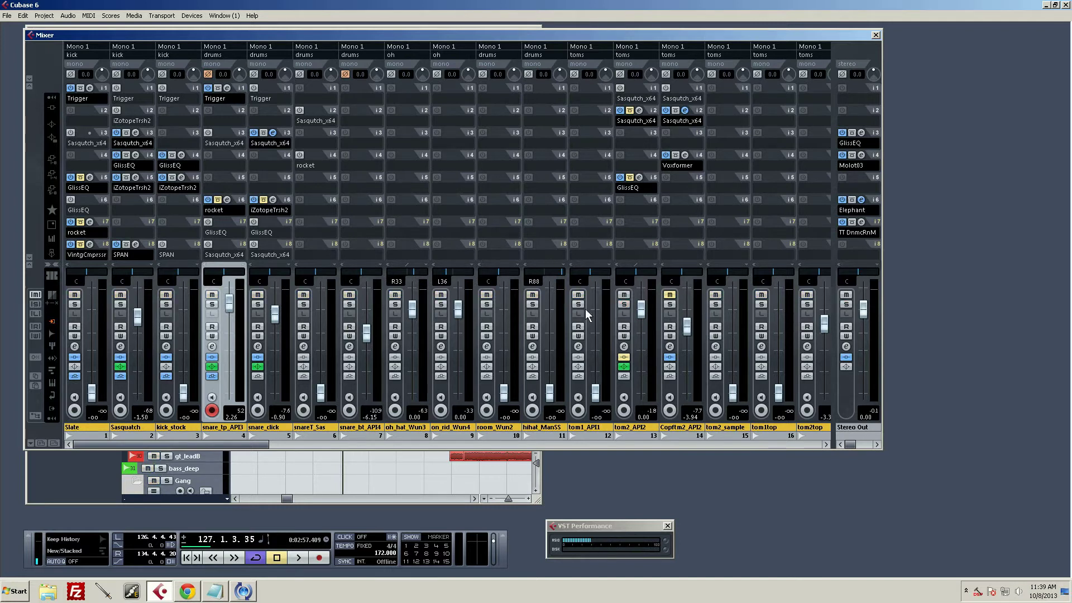
key(space)
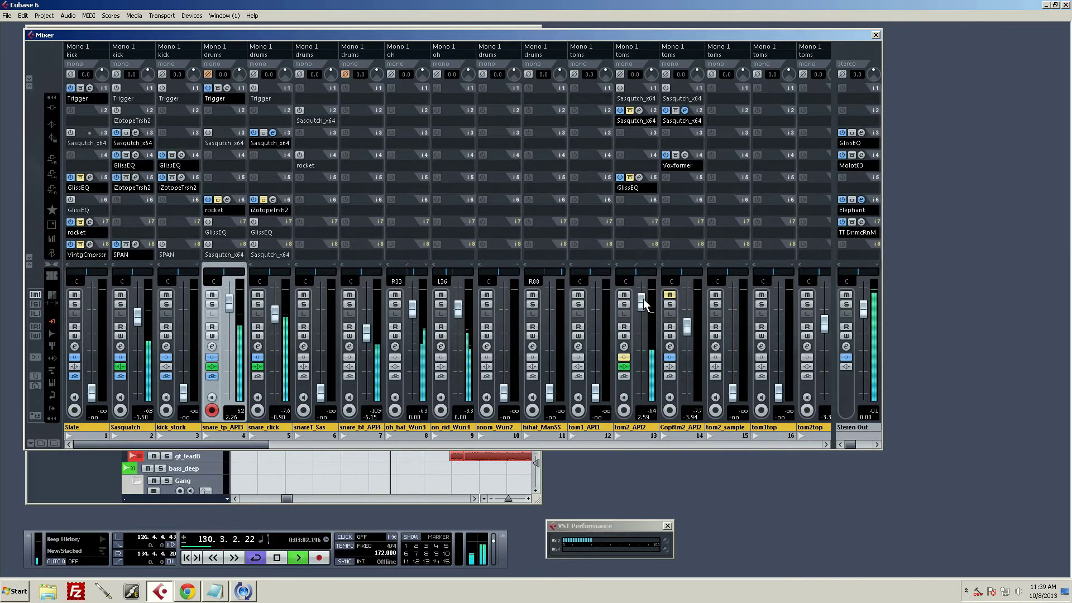
ctrl+click(642, 302)
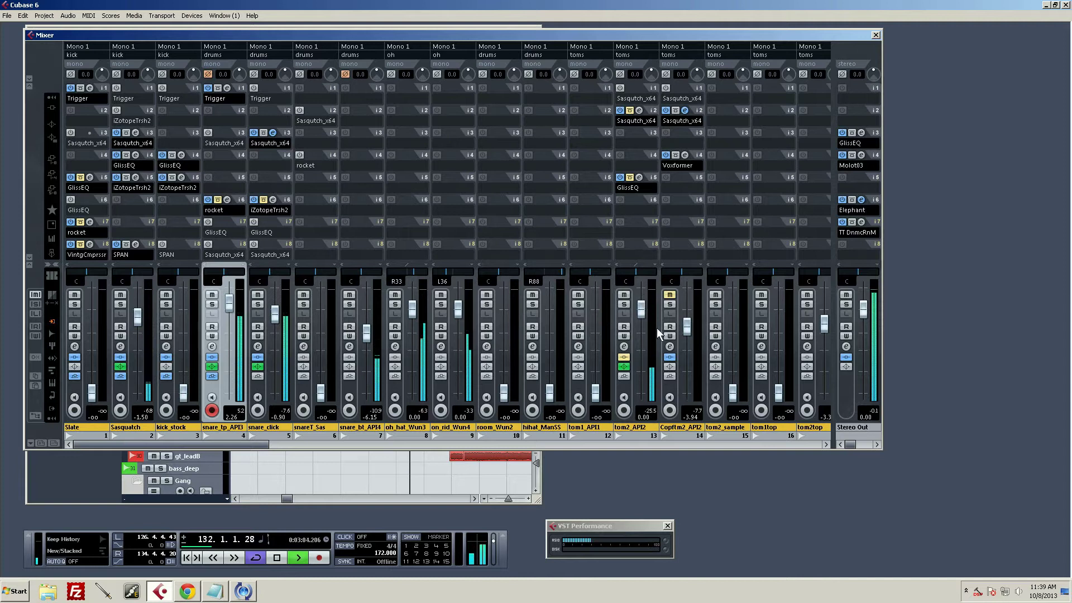
key(space)
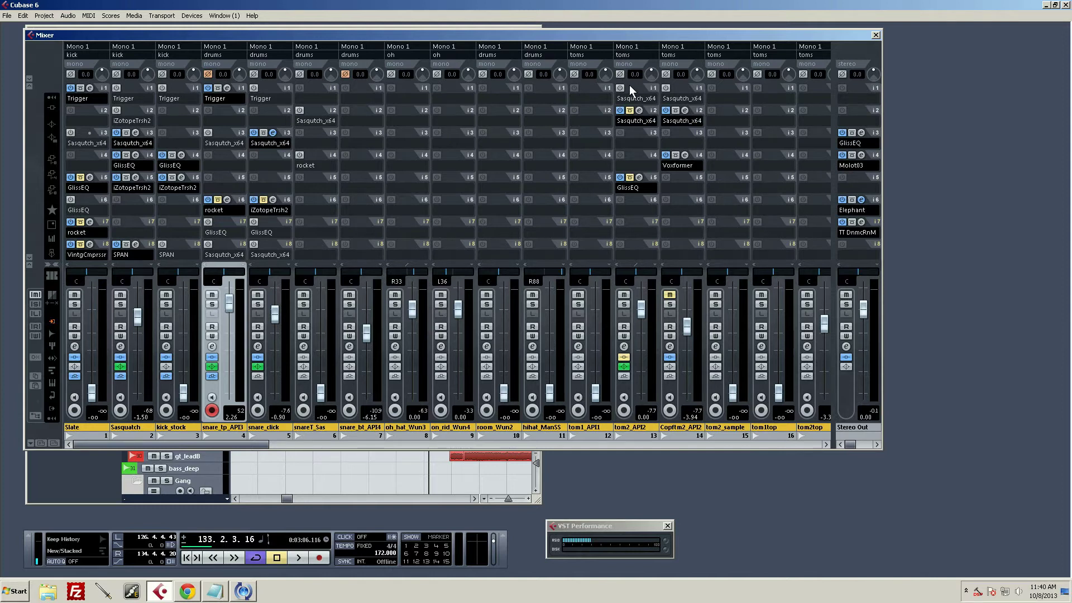
- Reposition the Mixer window and review the settings of the Voxformer insert on Copftm2_API2
mouse_move(584, 33)
mouse_down()
mouse_move(621, 42)
mouse_move(587, 37)
mouse_up()
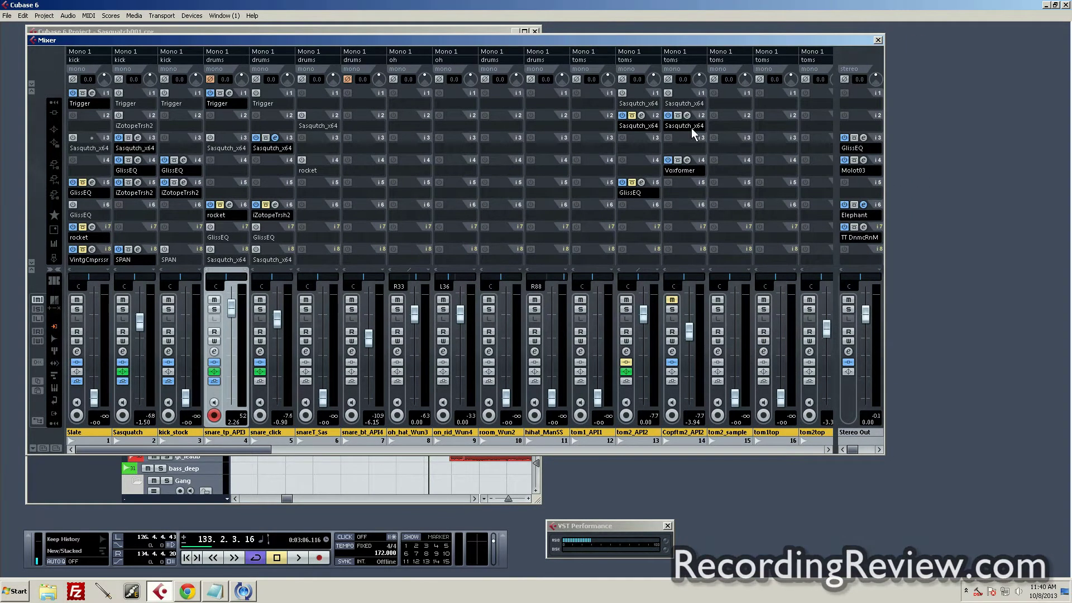
drag(724, 40, 703, 37)
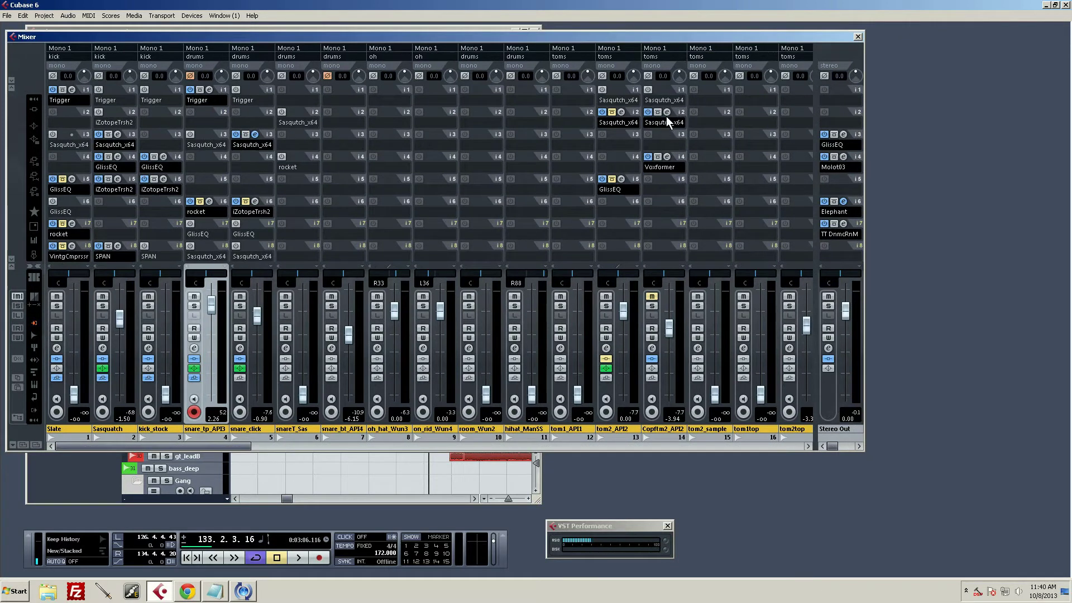
click(667, 155)
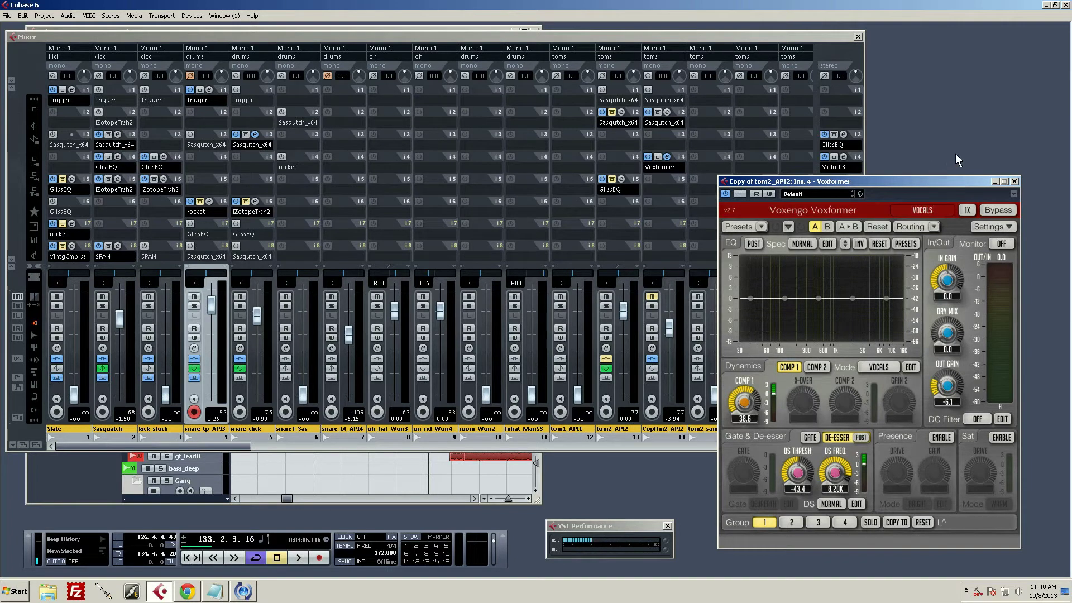
click(1014, 181)
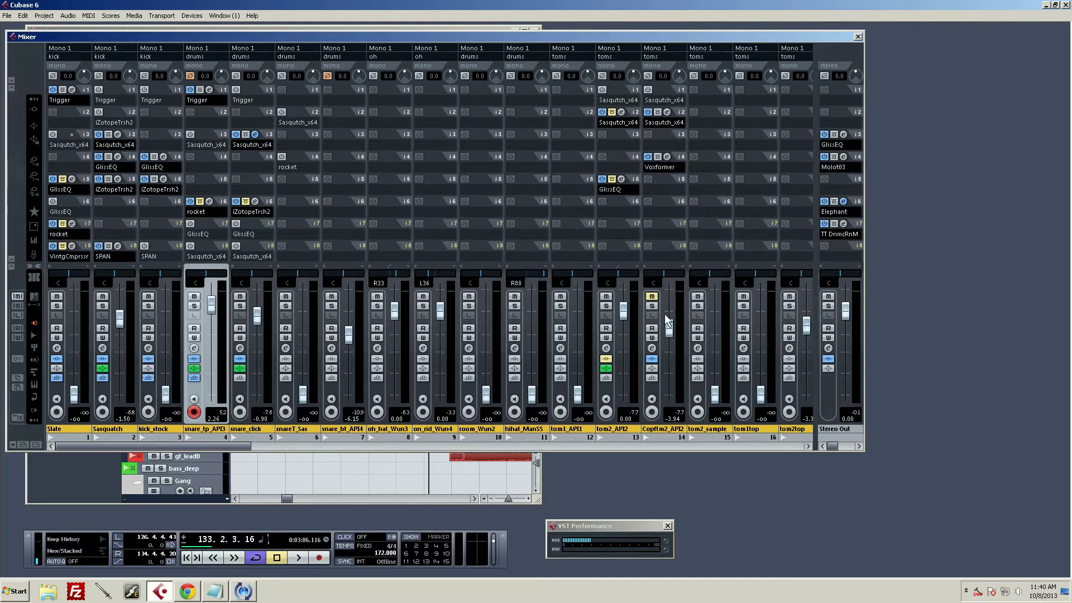
- Pull the Copftm2_API2 fader all the way down and audition tom2_API2 in solo
drag(670, 331, 671, 397)
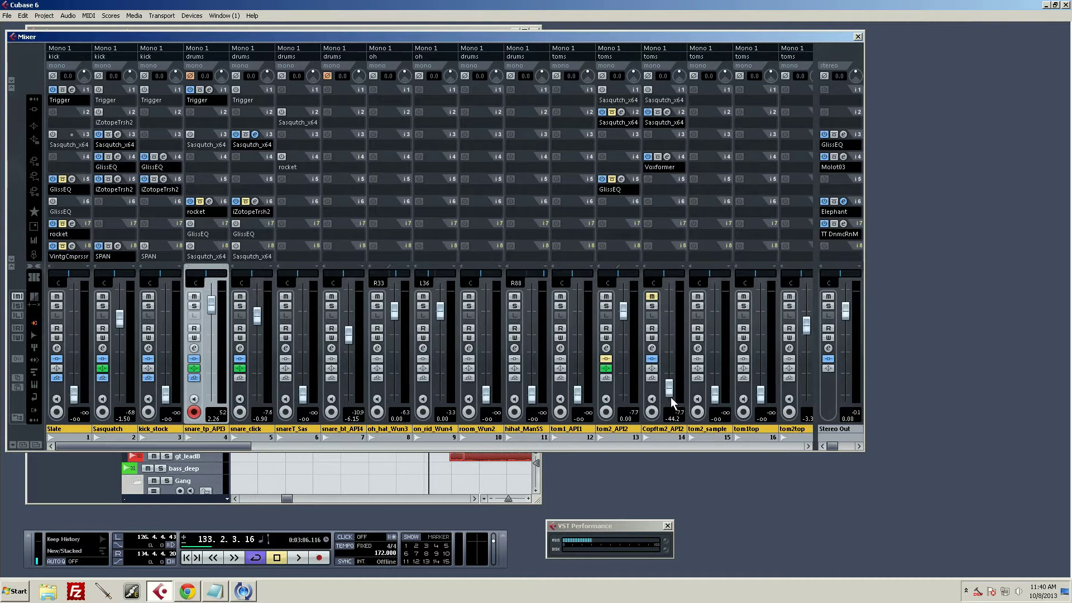
click(606, 306)
key(space)
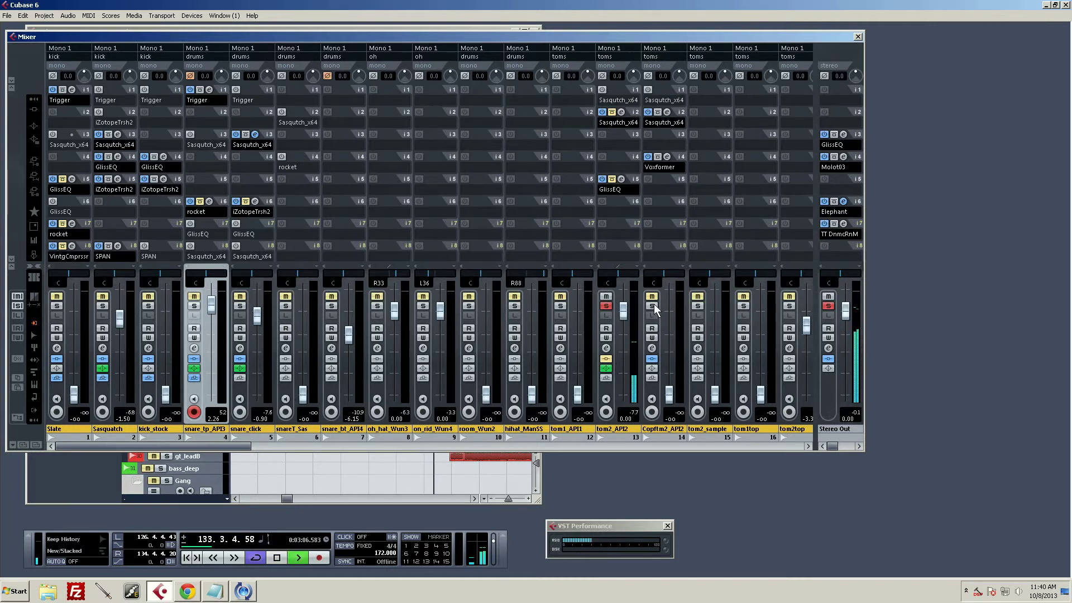
key(space)
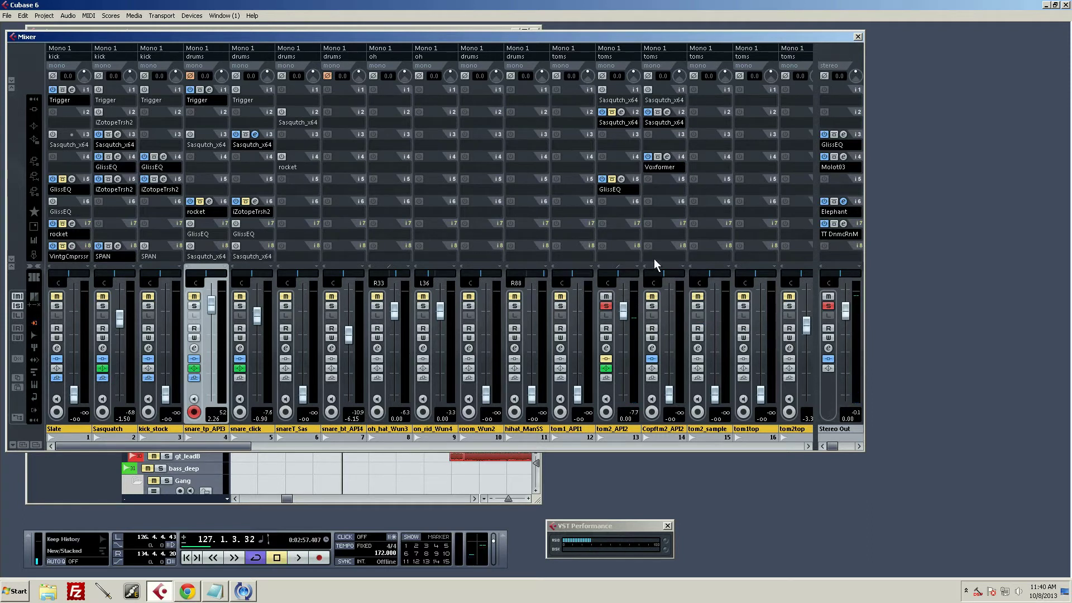
- Solo Copftm2_API2 alongside tom2_API2 and raise its fader to -1.38 during playback
click(652, 306)
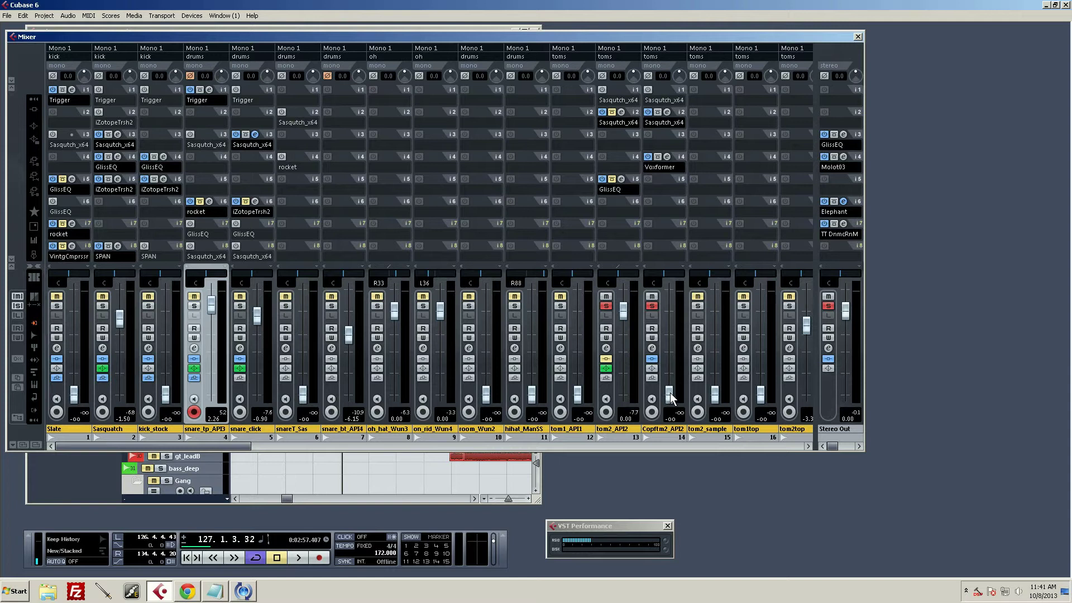
key(space)
drag(672, 399, 671, 317)
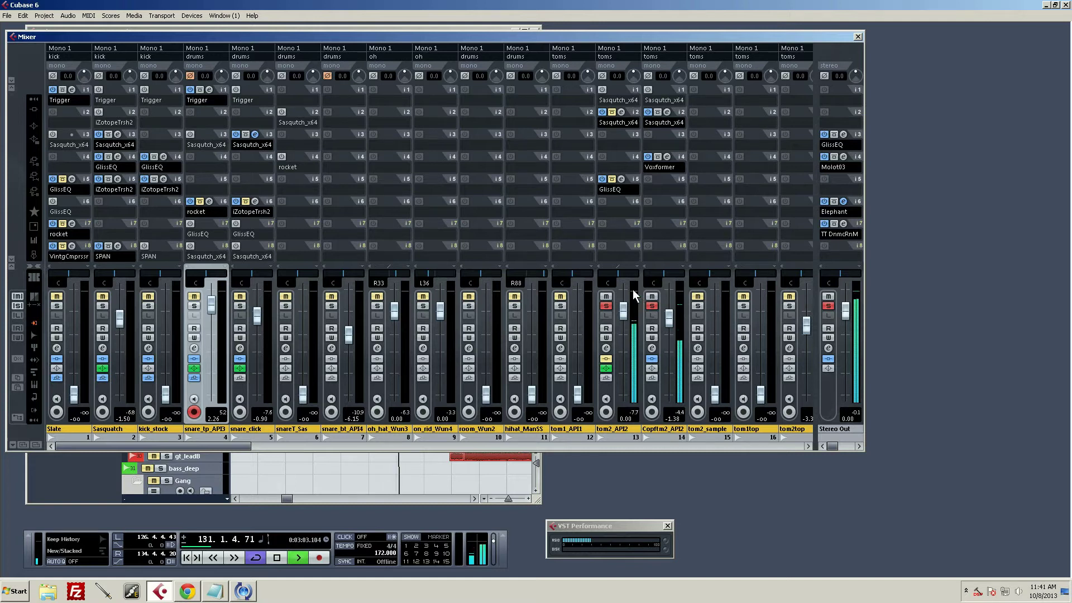
key(space)
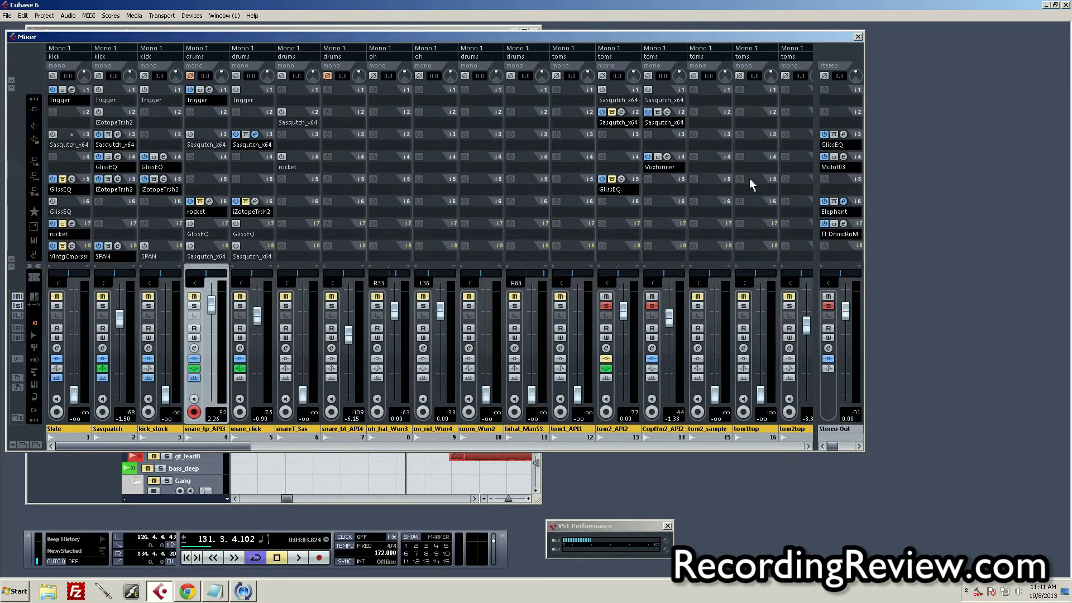
- Open the Sasquatch insert in slot 2 of Copftm2_API2 and show the Click module's edit controls
click(667, 112)
click(668, 111)
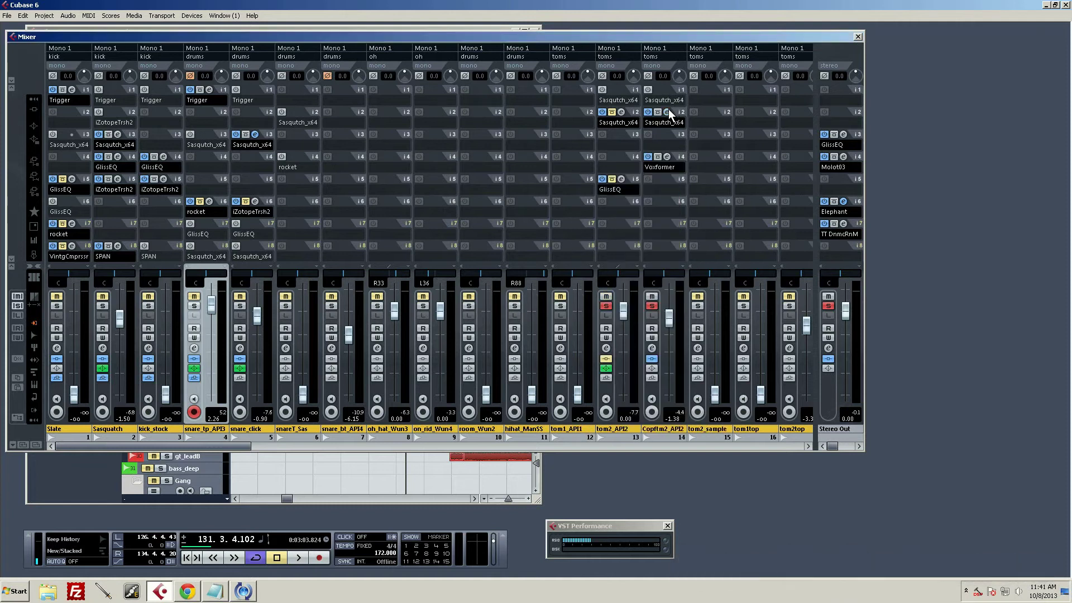
click(668, 110)
click(629, 260)
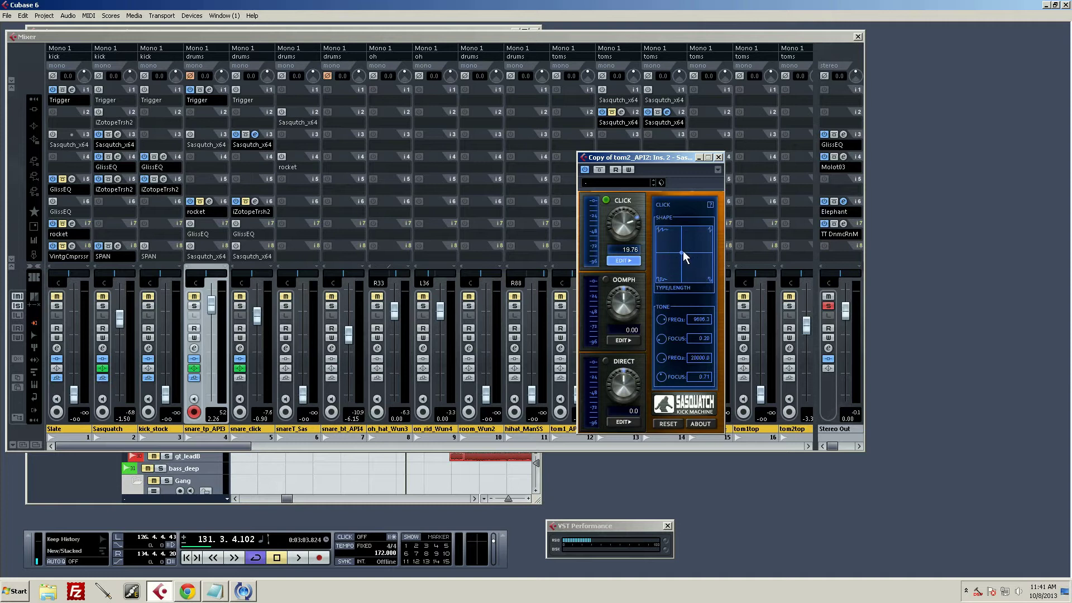
- Set Sasquatch's Click level to 17.12, place the shape point near the pad's centre, and audition the soloed tom tracks
key(space)
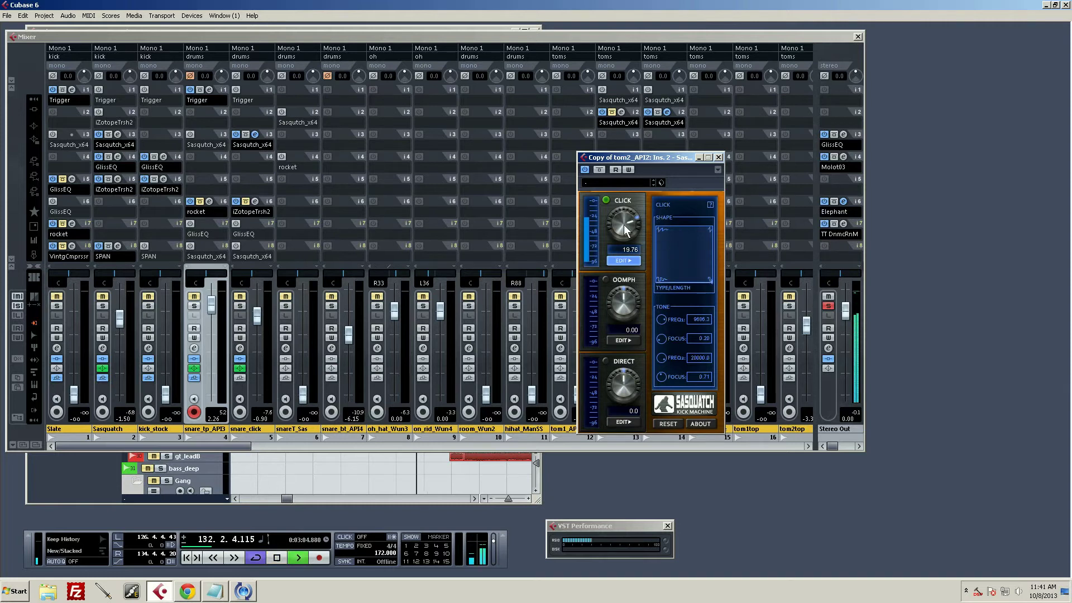
drag(625, 226, 628, 234)
key(space)
click(678, 254)
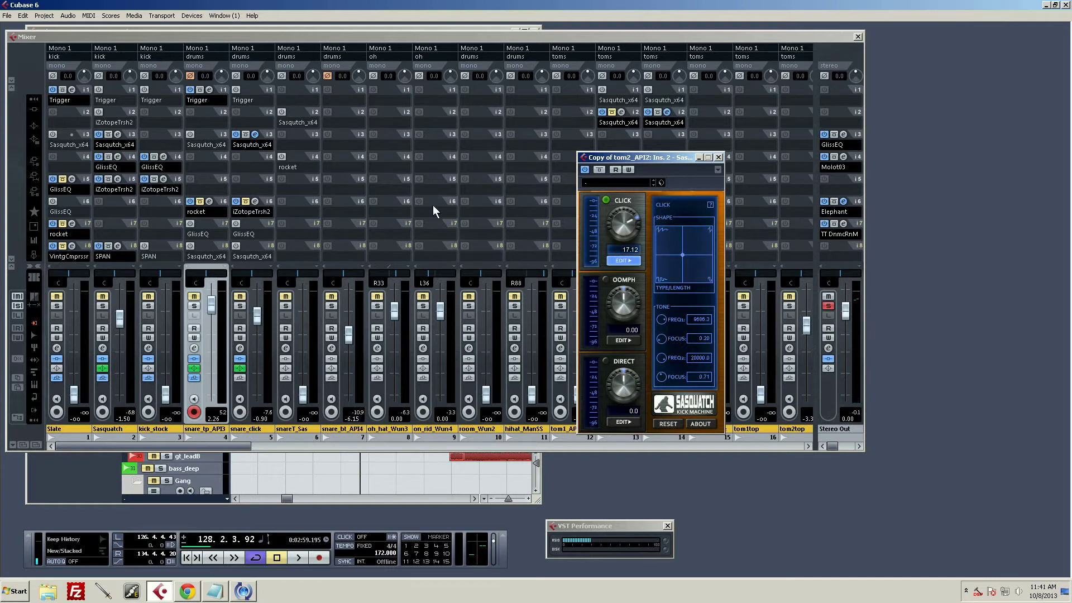
key(space)
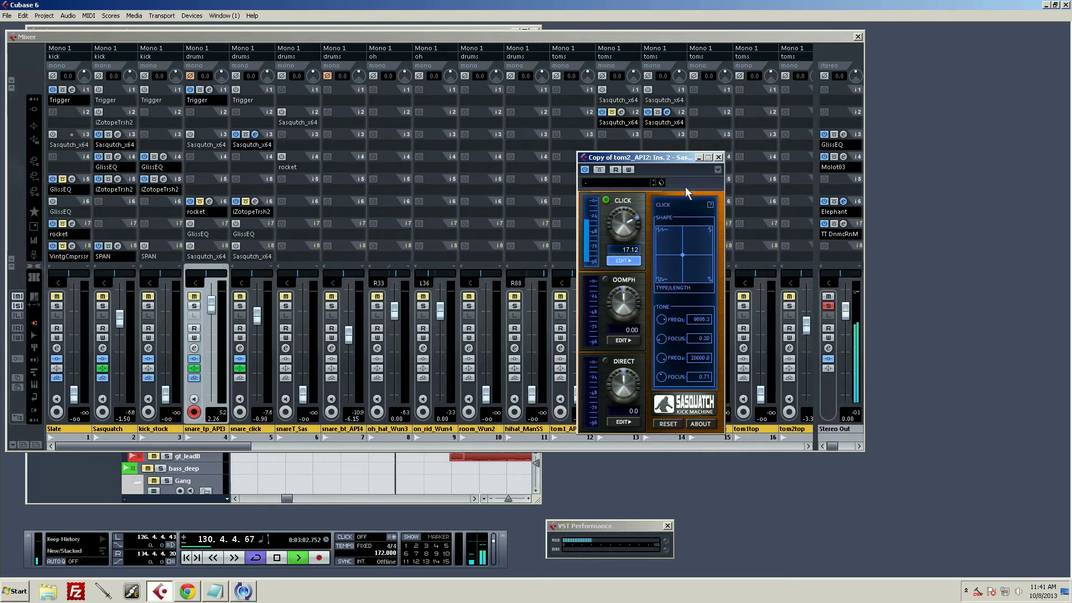
key(space)
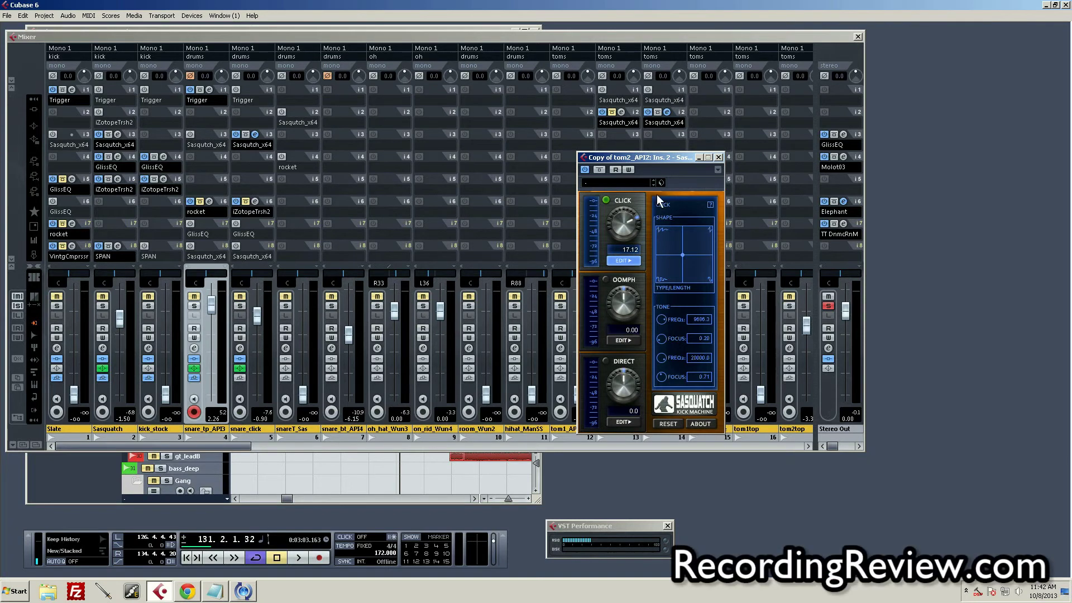
- Move the Sasquatch window clear of the Mixer
drag(645, 156, 954, 212)
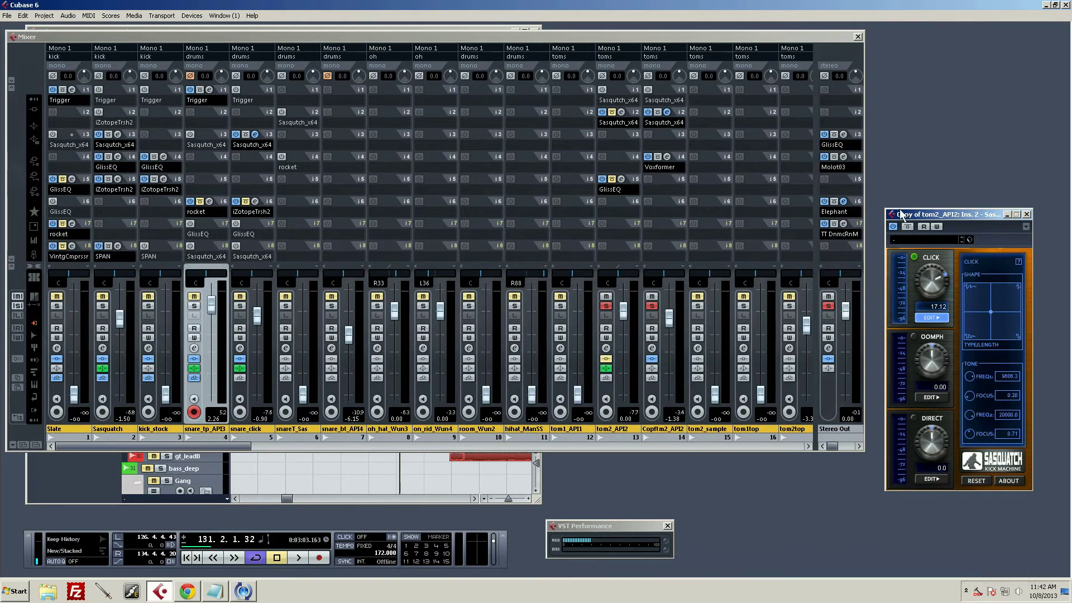
drag(952, 214, 945, 214)
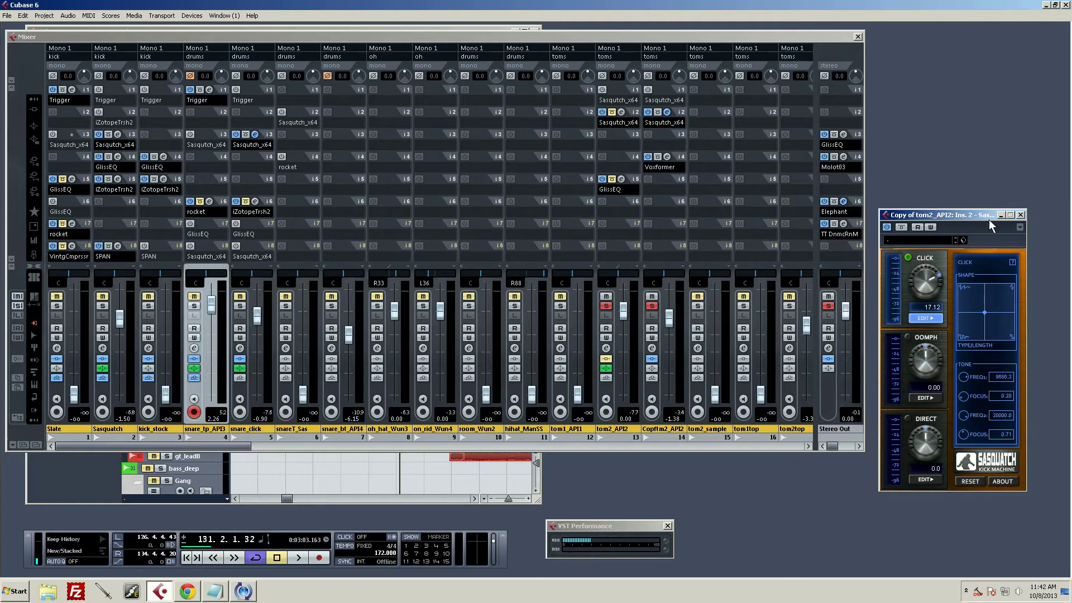
drag(978, 219, 940, 243)
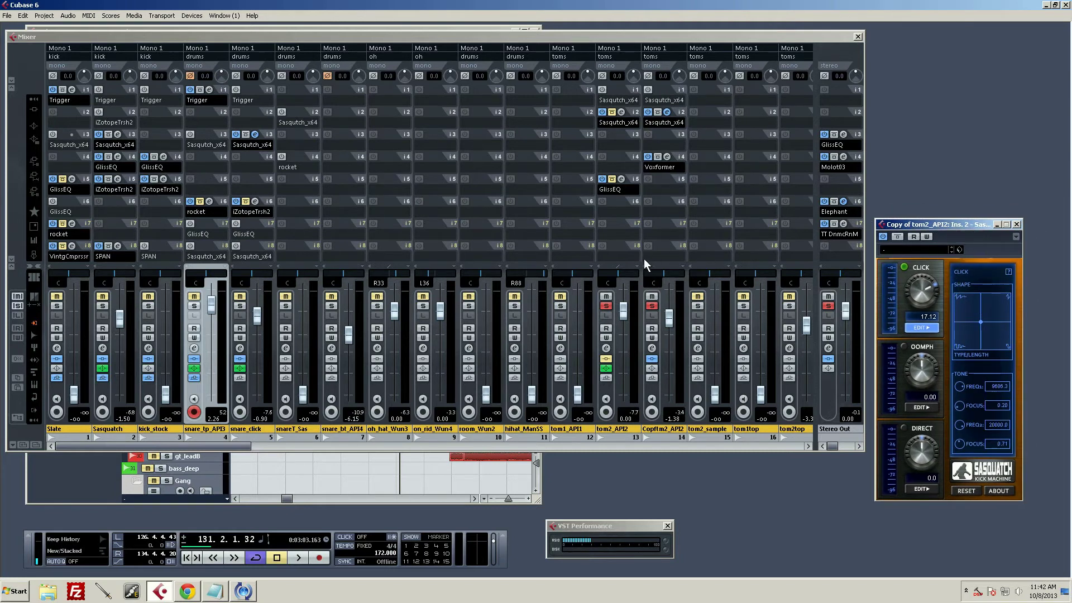
- Mute Copftm2_API2, clear all solos, and compare the full mix with that track muted and unmuted
click(652, 295)
click(17, 306)
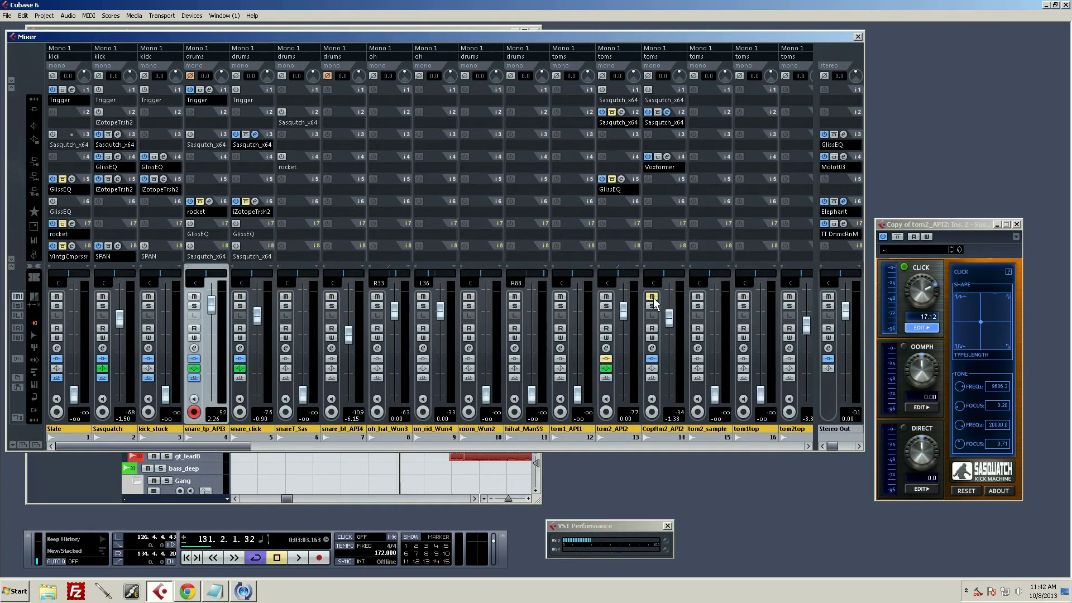
key(space)
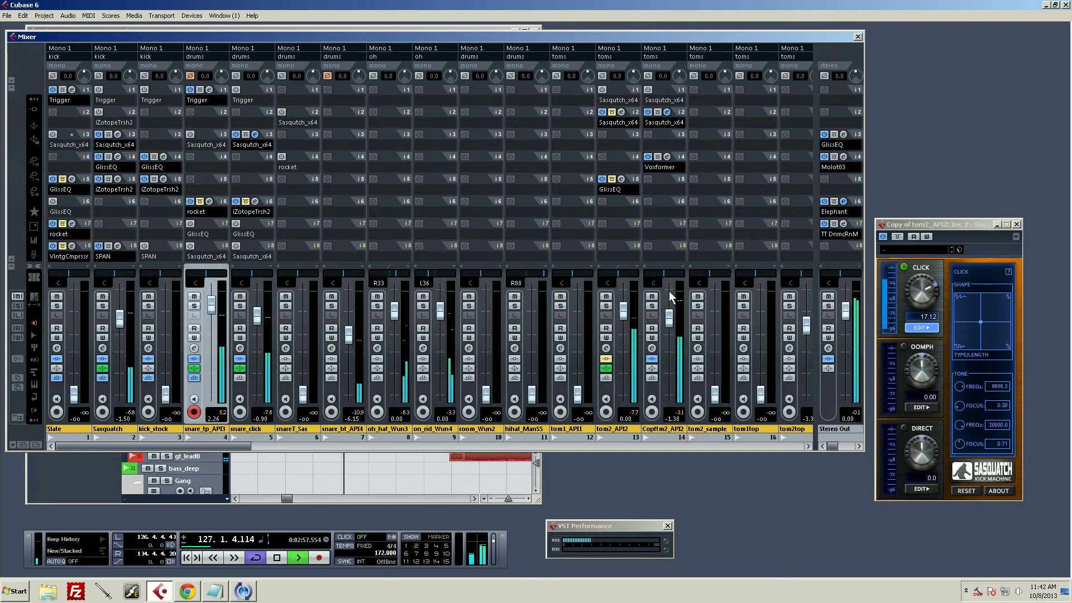
key(space)
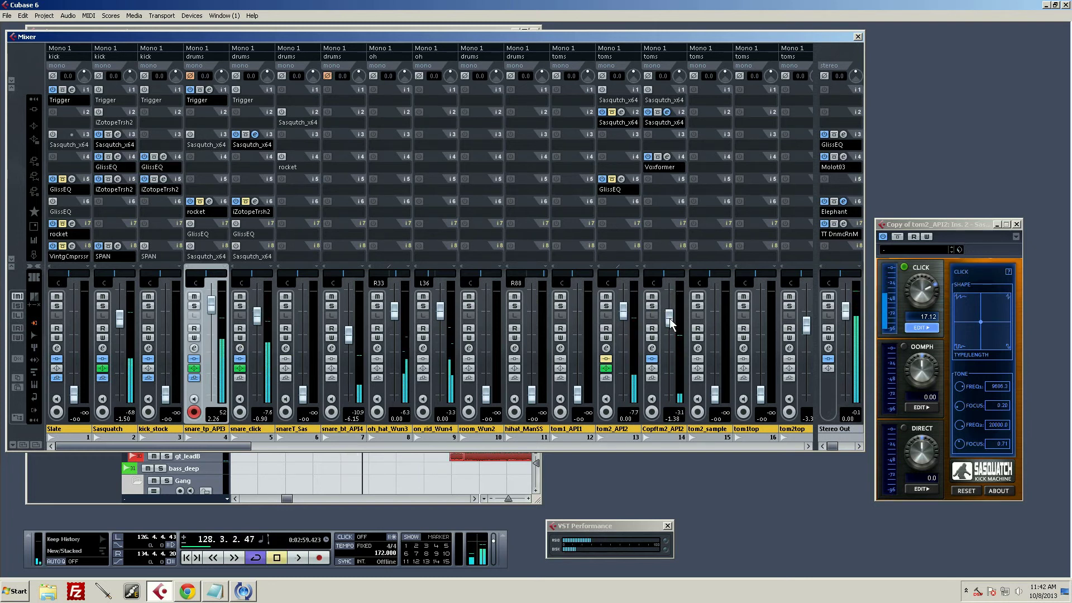
- Lower the Copftm2_API2 fader to -3.15 and audition it in the full mix
mouse_move(668, 318)
mouse_down()
mouse_move(669, 297)
mouse_move(667, 321)
mouse_up()
key(space)
key(space)
key(space)
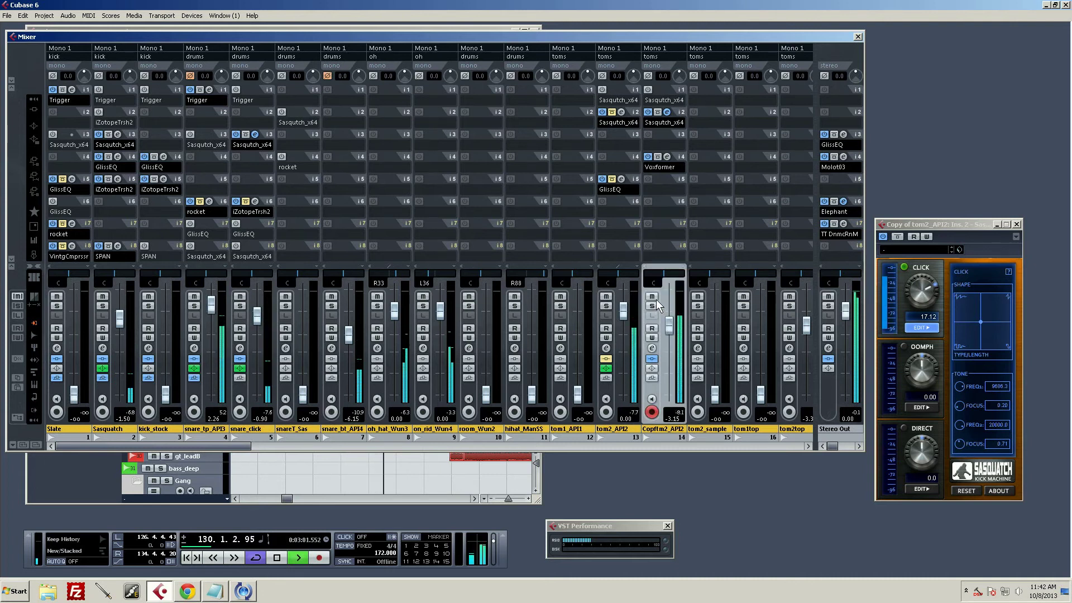
key(space)
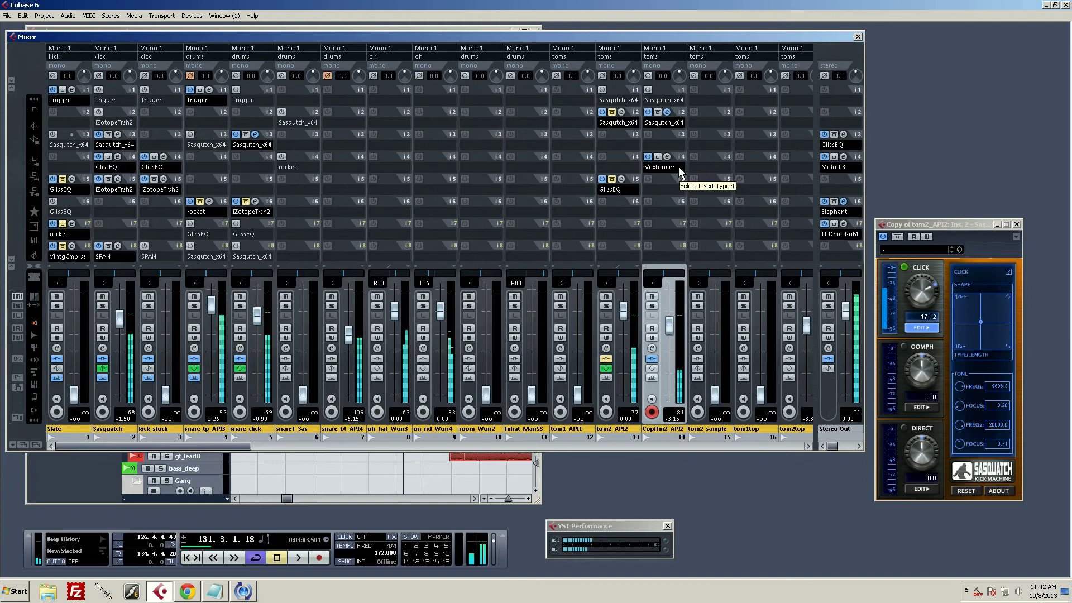
- In the Voxformer insert on Copftm2_API2, disable Comp 1 and set Out Gain to 4.0 during playback, closing the plug-in when done
click(667, 156)
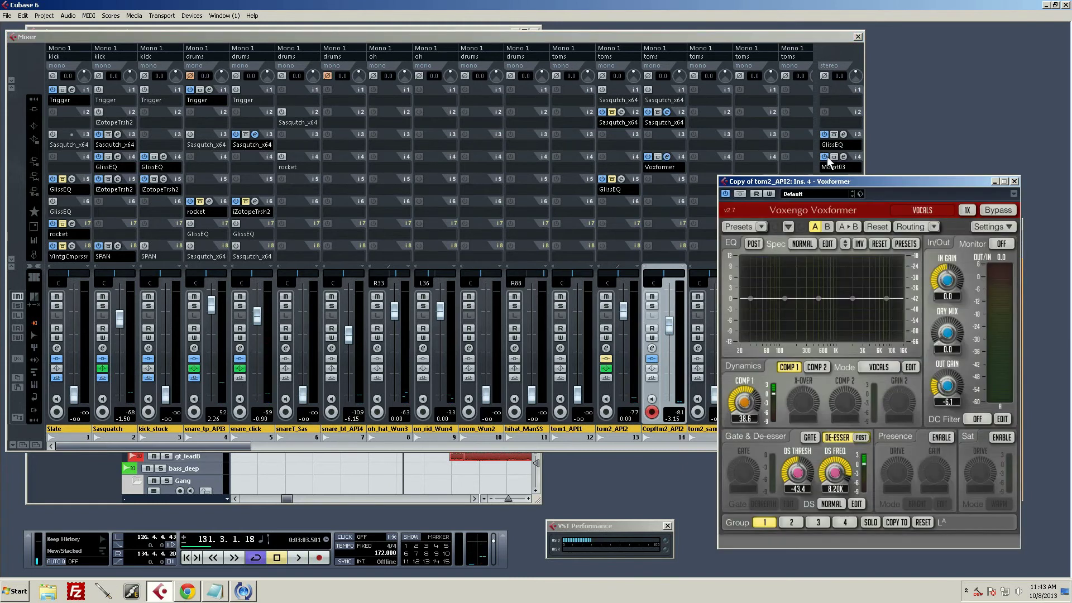
drag(850, 181, 856, 143)
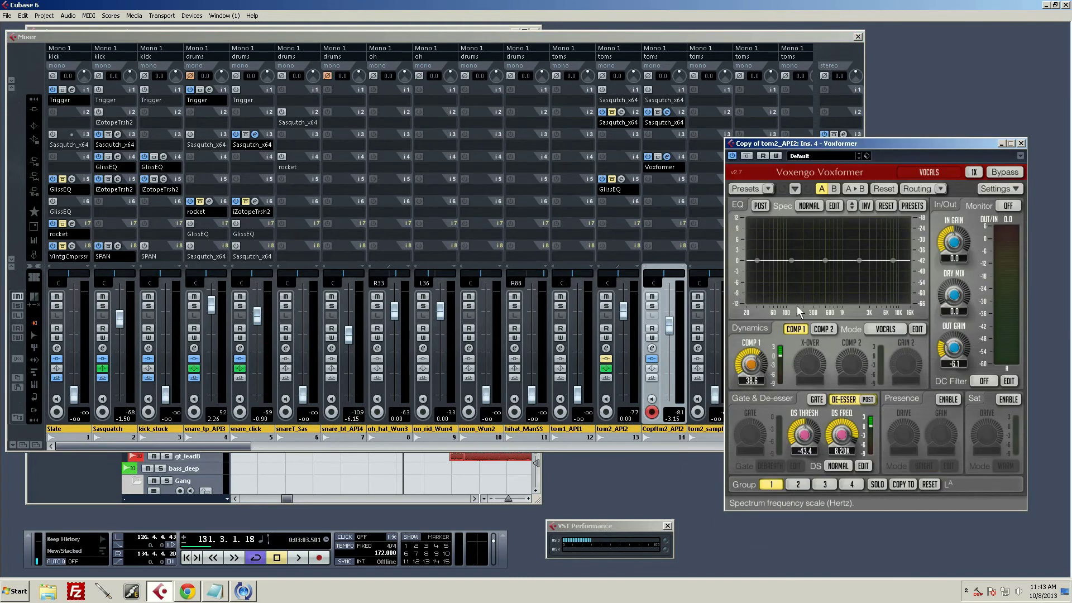
key(space)
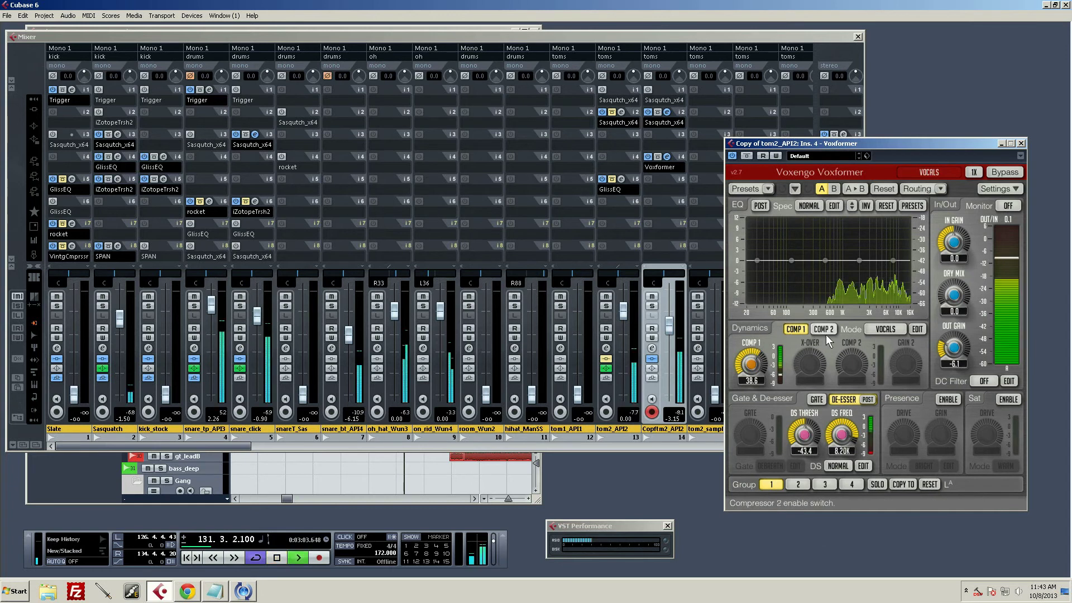
click(799, 329)
drag(954, 347, 954, 338)
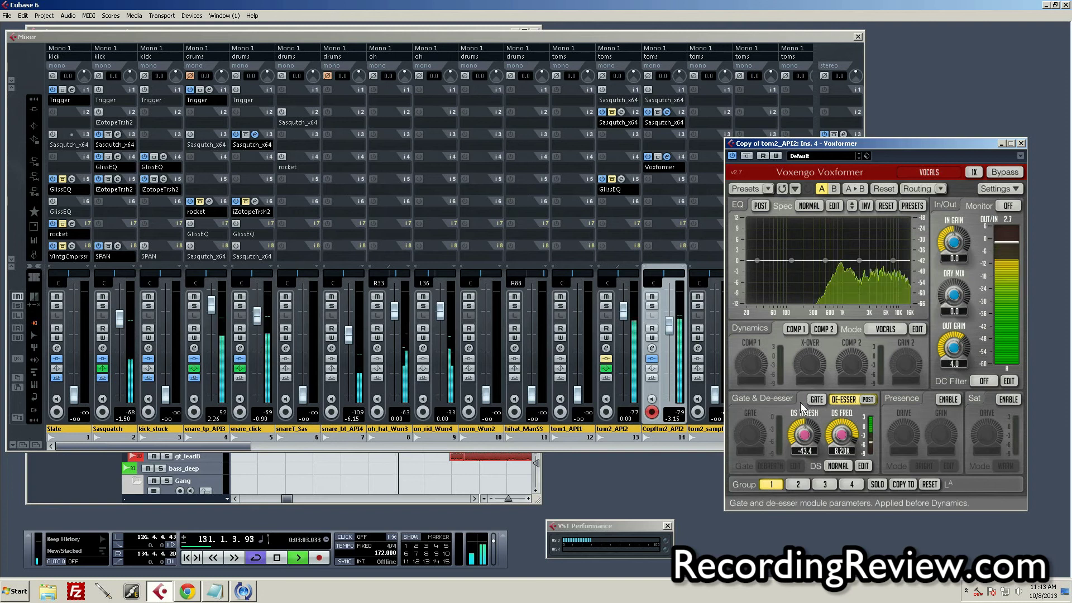
key(space)
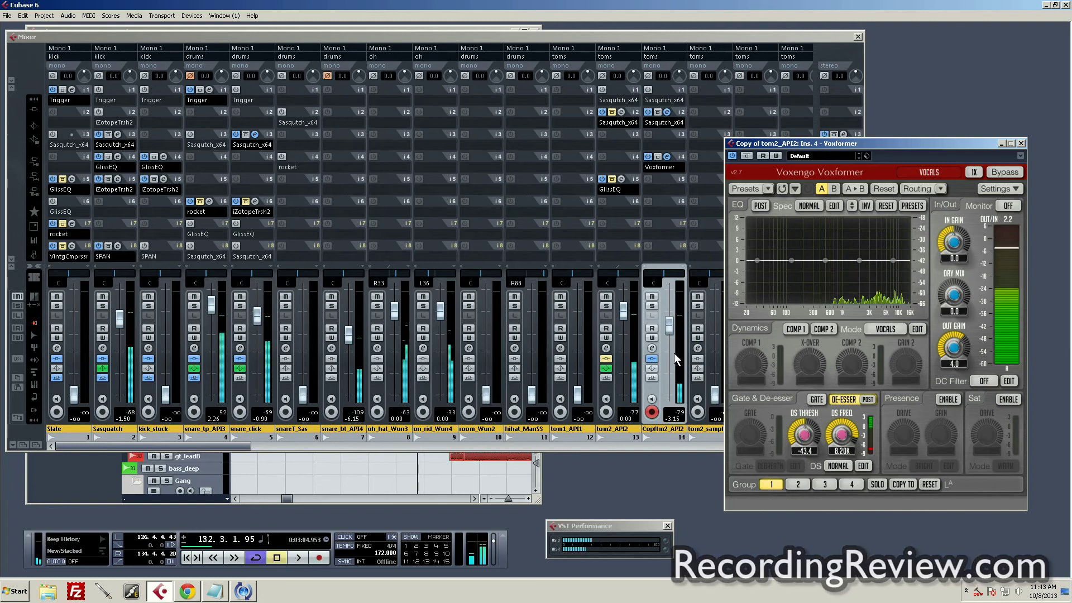
click(1021, 143)
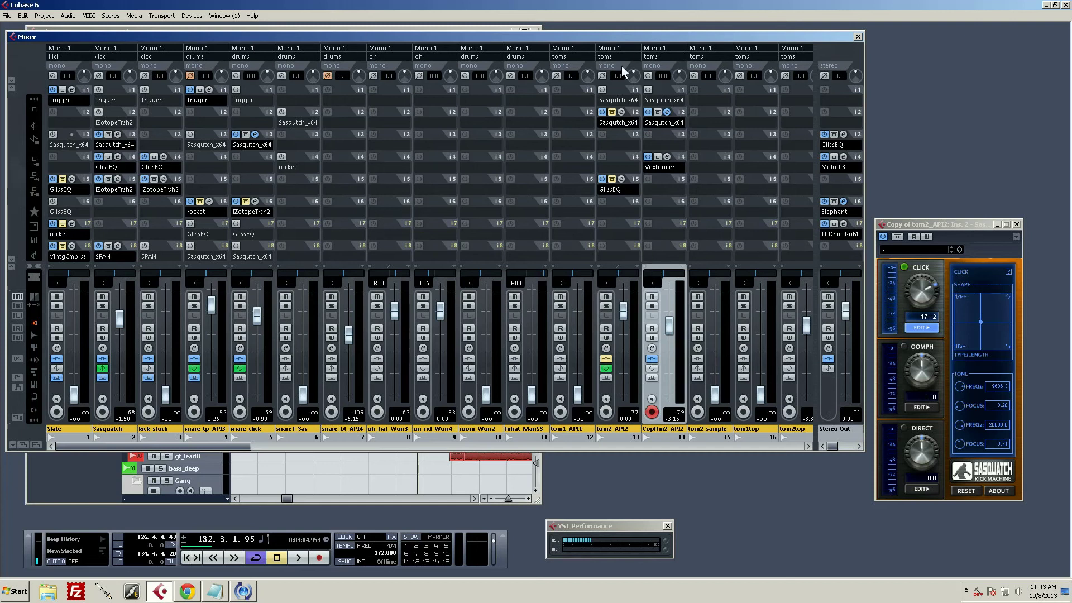
drag(655, 36, 659, 38)
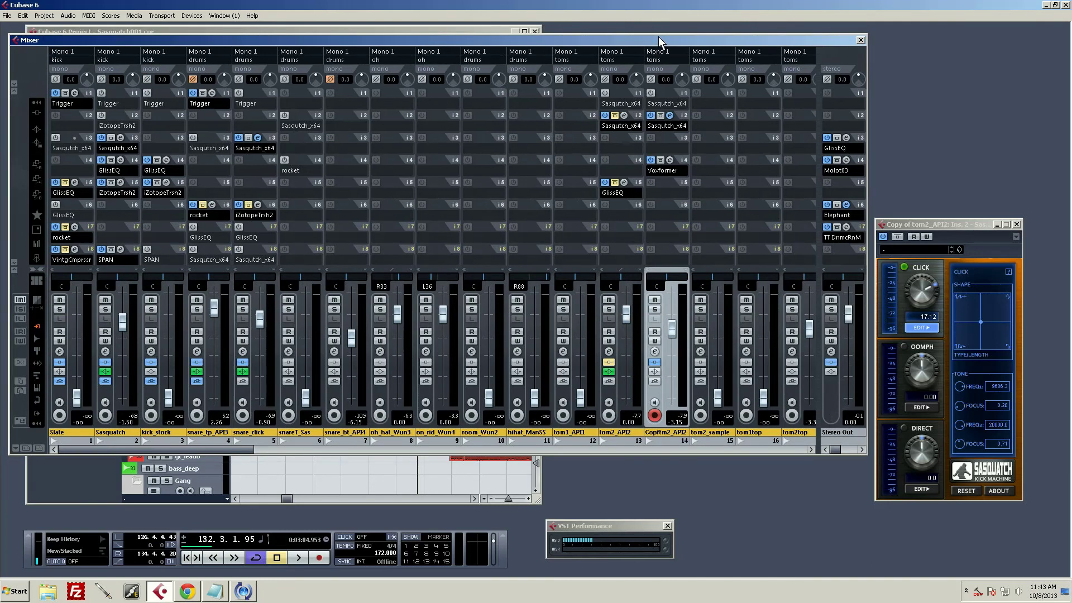